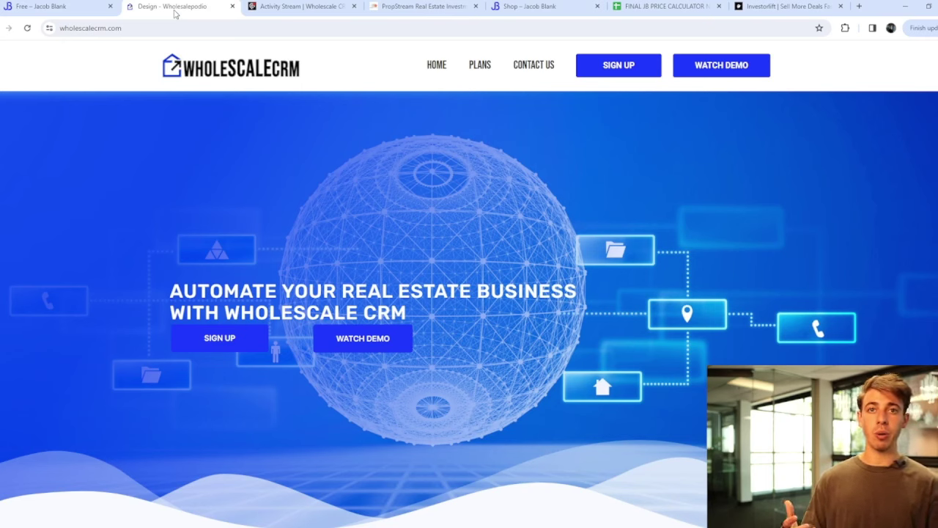
Look through the WholeScale CRM home page down to the overview of features a wholesale business needs
{"action": "scroll", "coordinate": [396, 169], "scroll_direction": "down", "scroll_amount": 5}
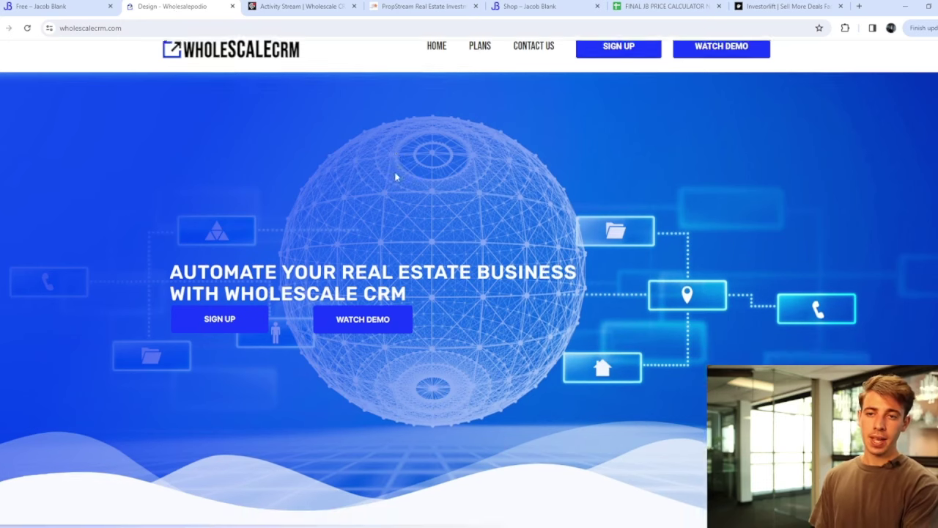
{"action": "scroll", "coordinate": [400, 177], "scroll_direction": "down", "scroll_amount": 8}
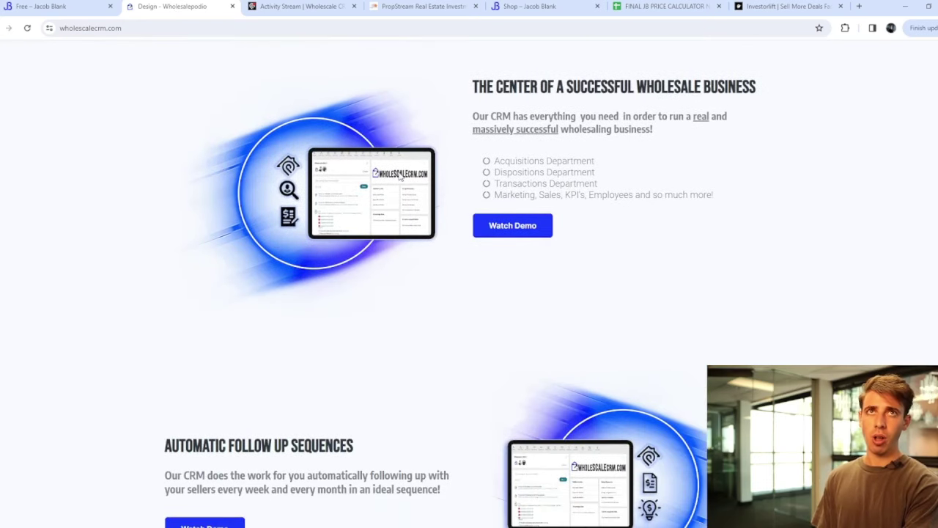
{"action": "scroll", "coordinate": [399, 177], "scroll_direction": "down", "scroll_amount": 8}
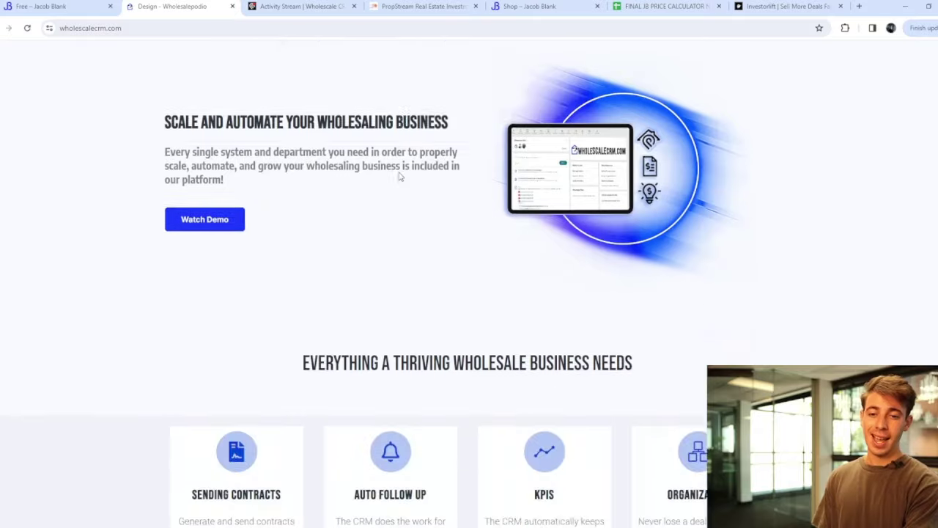
{"action": "scroll", "coordinate": [400, 176], "scroll_direction": "down", "scroll_amount": 2}
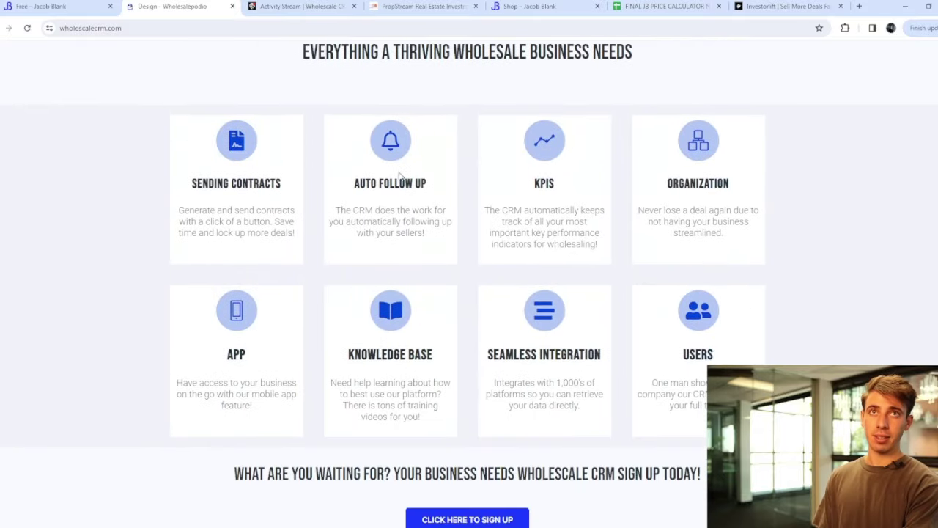
Switch to the Wholescale CRM workspace in Podio and open its Seller Leads app
{"action": "left_click", "coordinate": [314, 9]}
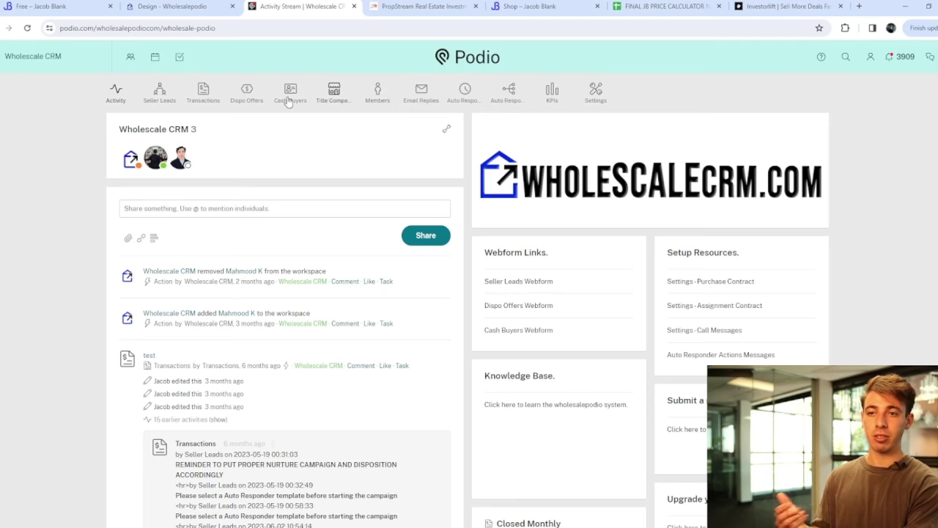
{"action": "left_click", "coordinate": [164, 100]}
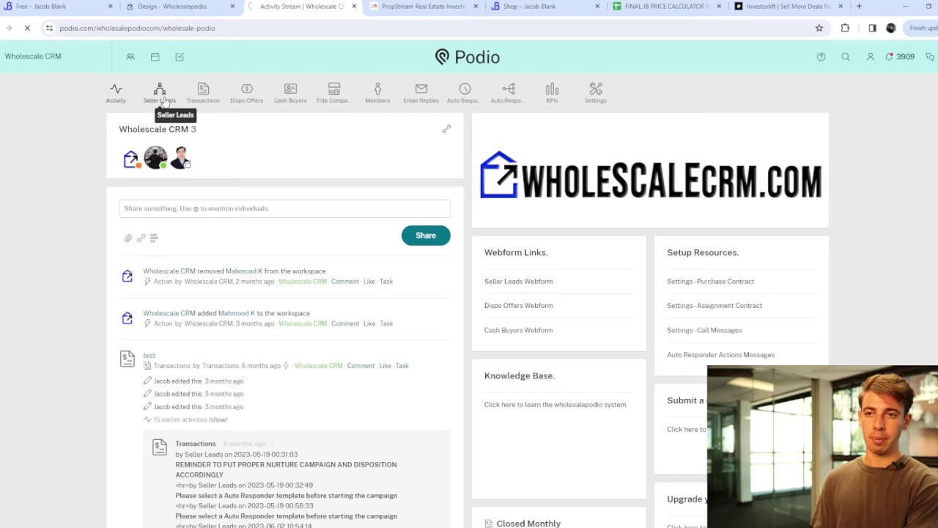
Return to the WholeScale CRM website and go back to the sign-up and demo options heading its home page
{"action": "left_click", "coordinate": [188, 7]}
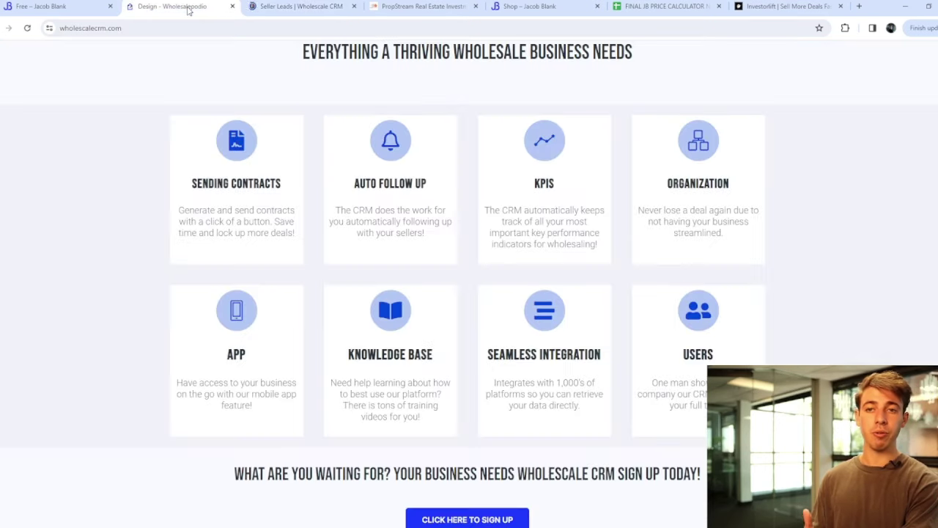
{"action": "scroll", "coordinate": [232, 163], "scroll_direction": "up", "scroll_amount": 15}
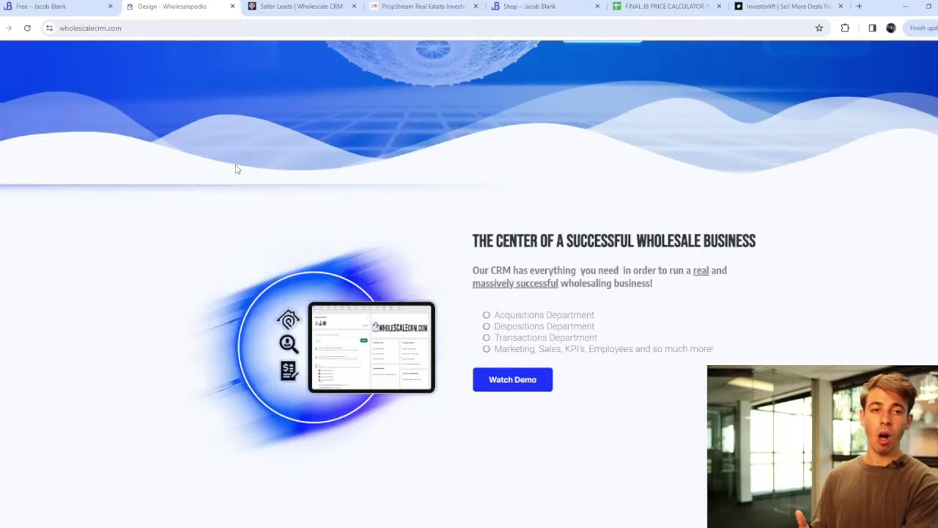
{"action": "scroll", "coordinate": [235, 169], "scroll_direction": "up", "scroll_amount": 5}
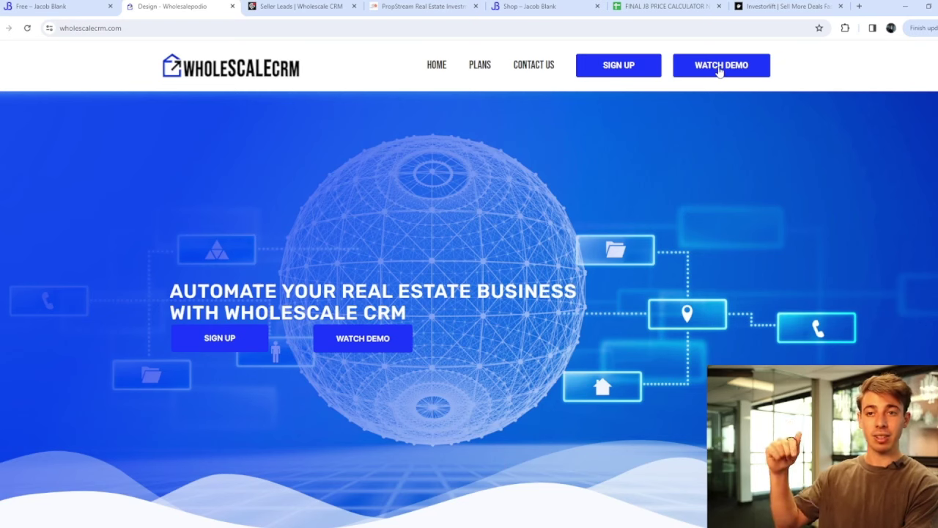
Open the "test" lead in Podio's Seller Leads and review its contact details, lead source, stage of contact, offer and lead status fields
{"action": "left_click", "coordinate": [295, 8]}
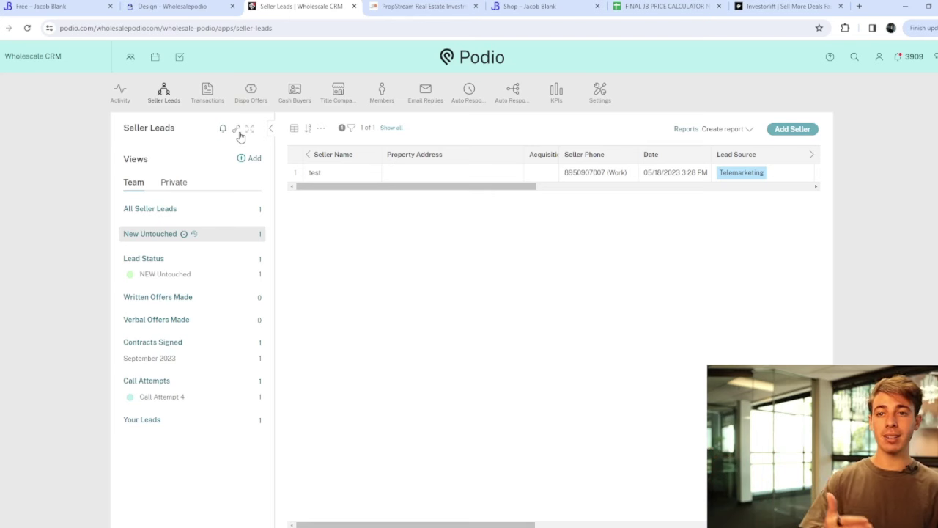
{"action": "left_click", "coordinate": [335, 179]}
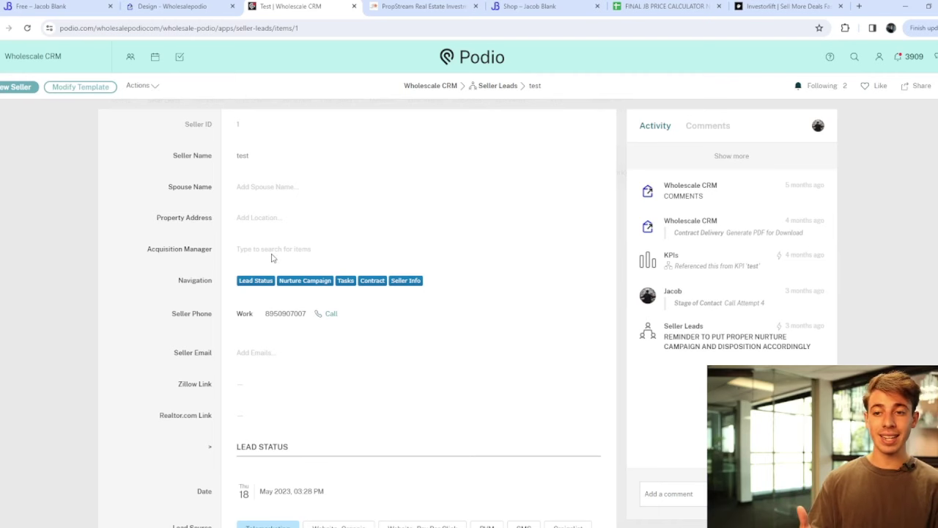
{"action": "scroll", "coordinate": [286, 256], "scroll_direction": "down", "scroll_amount": 2}
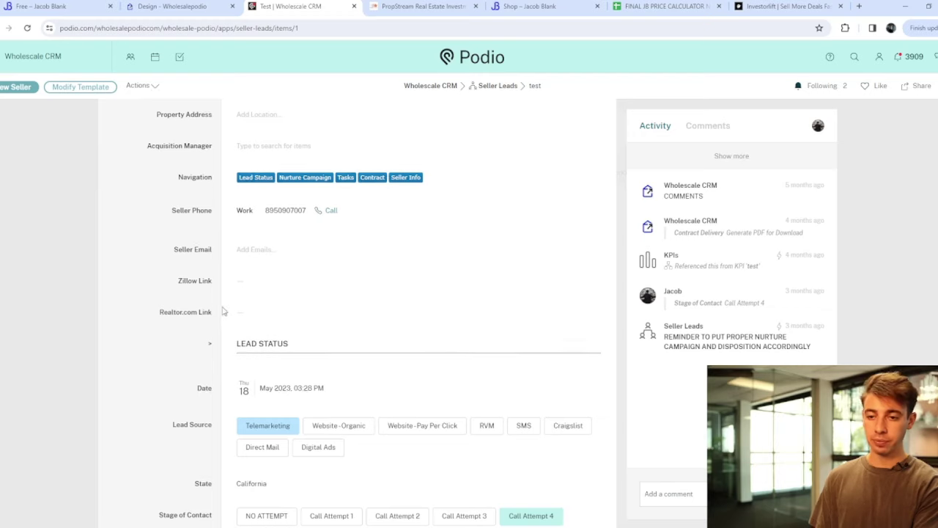
{"action": "scroll", "coordinate": [216, 290], "scroll_direction": "down", "scroll_amount": 3}
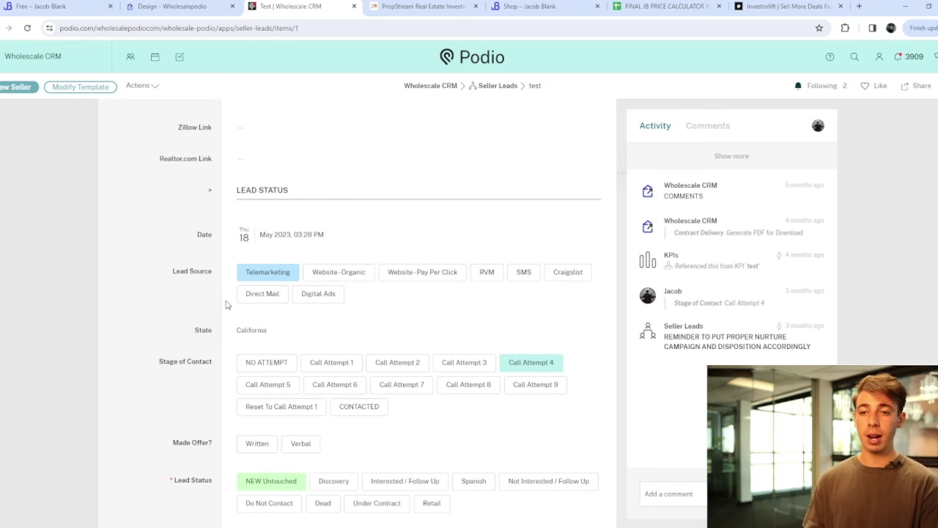
{"action": "scroll", "coordinate": [255, 286], "scroll_direction": "down", "scroll_amount": 2}
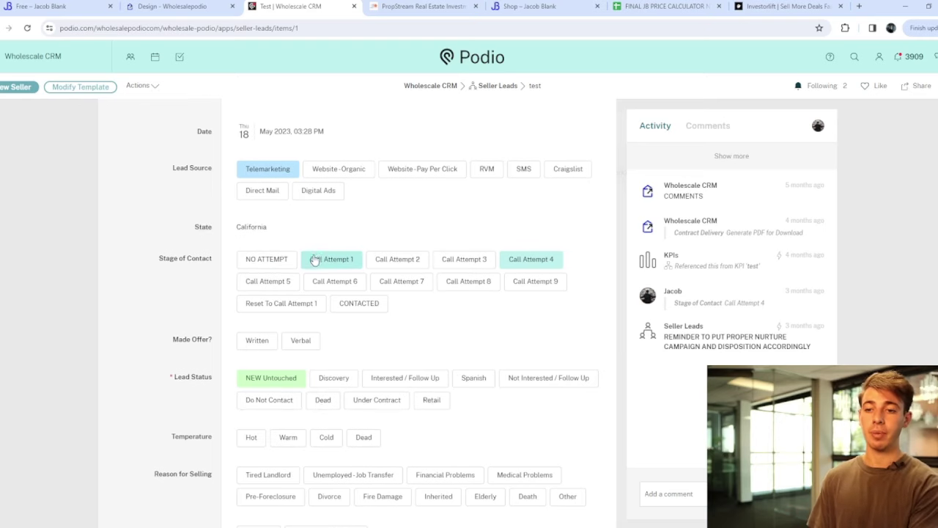
{"action": "scroll", "coordinate": [328, 260], "scroll_direction": "down", "scroll_amount": 2}
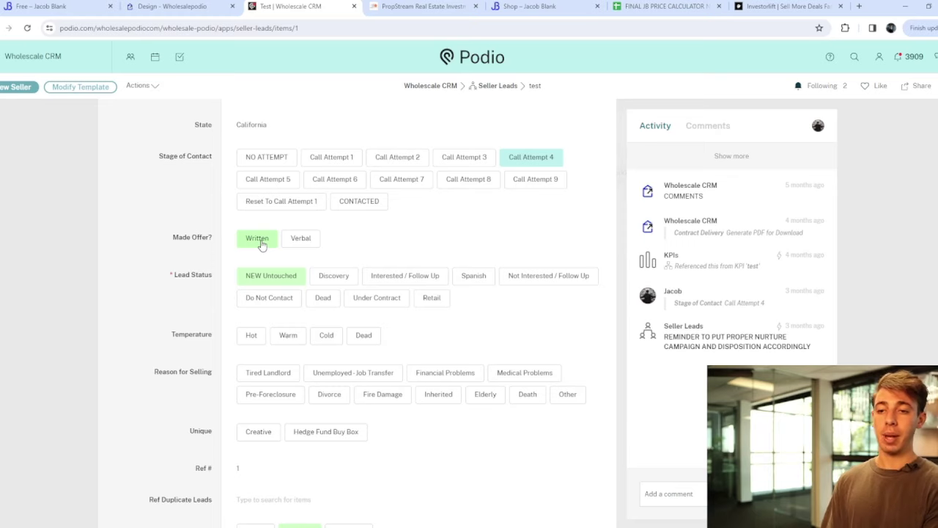
{"action": "scroll", "coordinate": [261, 245], "scroll_direction": "down", "scroll_amount": 3}
{"action": "scroll", "coordinate": [247, 152], "scroll_direction": "up", "scroll_amount": 1}
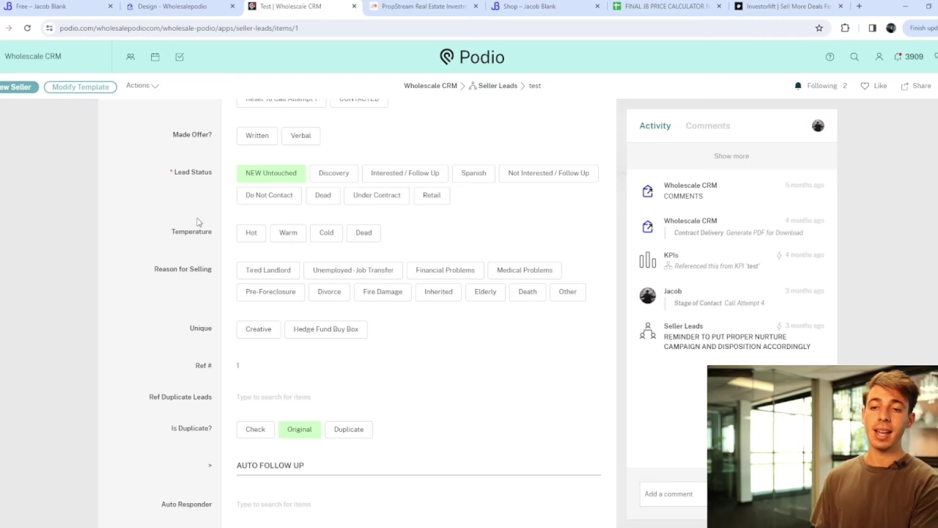
Review the lead's reason for selling, auto follow up, seller info and contract creation fields
{"action": "scroll", "coordinate": [200, 218], "scroll_direction": "down", "scroll_amount": 1}
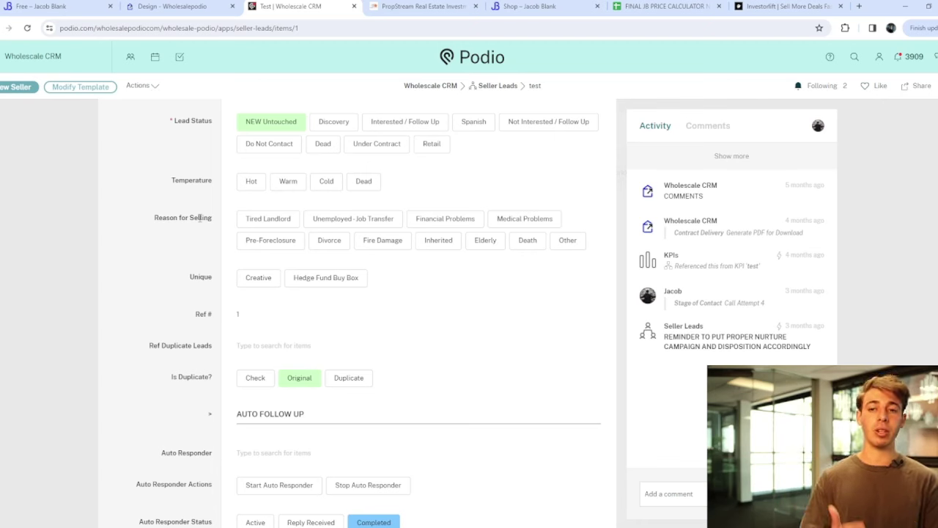
{"action": "scroll", "coordinate": [208, 223], "scroll_direction": "down", "scroll_amount": 3}
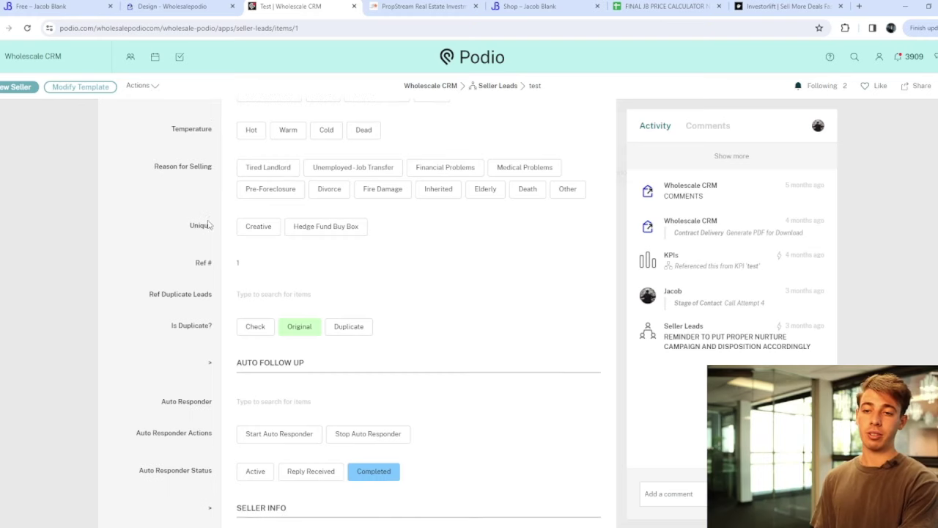
{"action": "scroll", "coordinate": [208, 224], "scroll_direction": "down", "scroll_amount": 1}
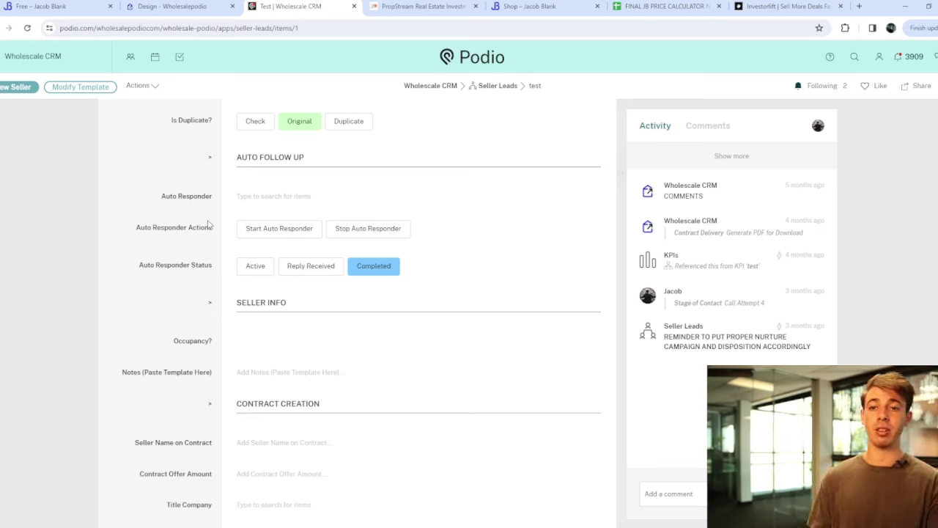
{"action": "scroll", "coordinate": [271, 279], "scroll_direction": "down", "scroll_amount": 3}
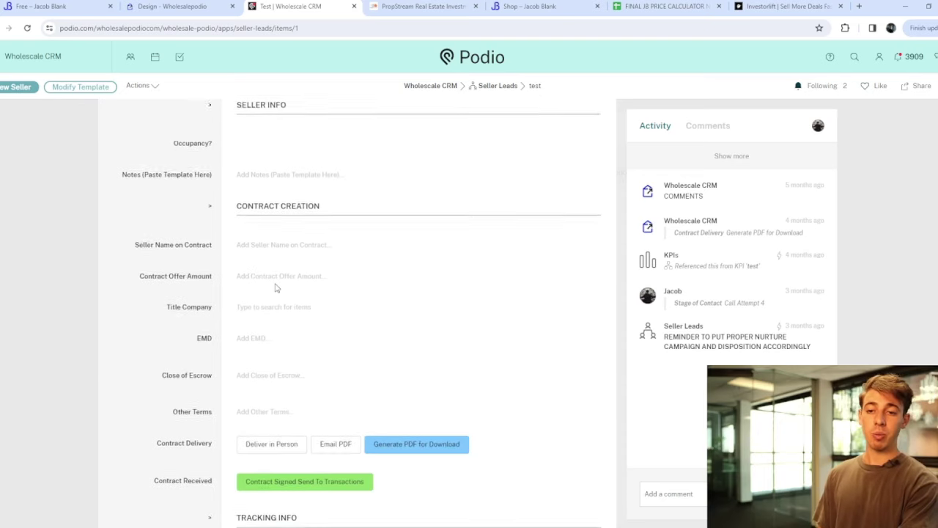
{"action": "scroll", "coordinate": [277, 288], "scroll_direction": "down", "scroll_amount": 1}
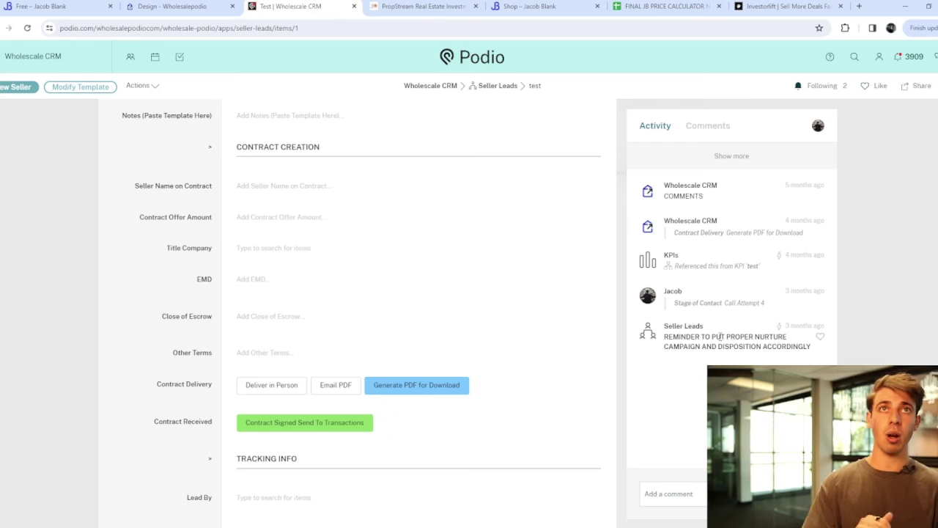
Leave the "test" lead and return to the Seller Leads list
{"action": "scroll", "coordinate": [477, 212], "scroll_direction": "up", "scroll_amount": 10}
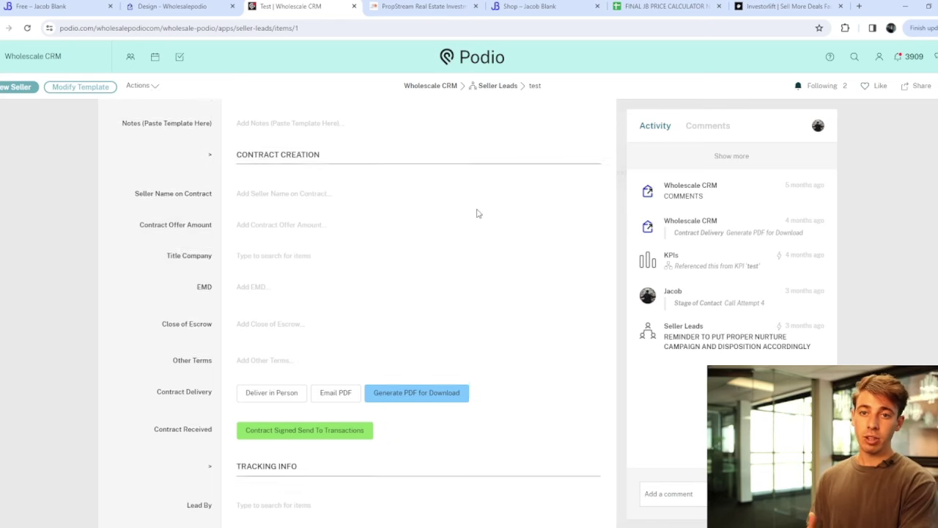
{"action": "scroll", "coordinate": [477, 212], "scroll_direction": "up", "scroll_amount": 6}
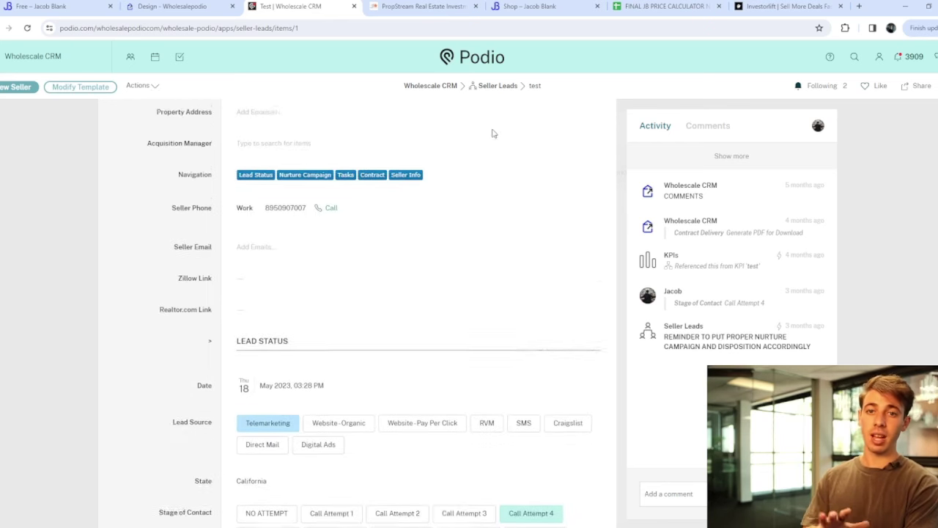
{"action": "left_click", "coordinate": [501, 88]}
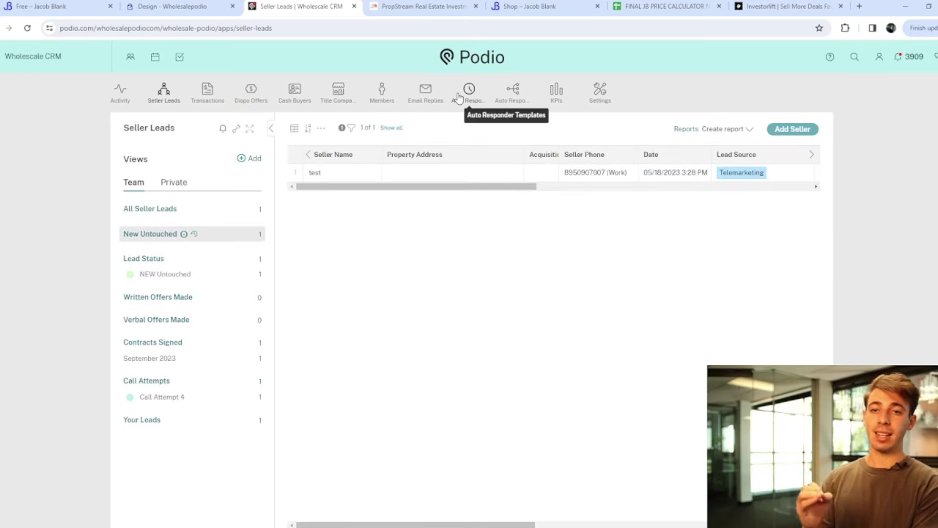
View the WholeScale CRM, PropStream and JB shop websites one after another
{"action": "left_click", "coordinate": [188, 9]}
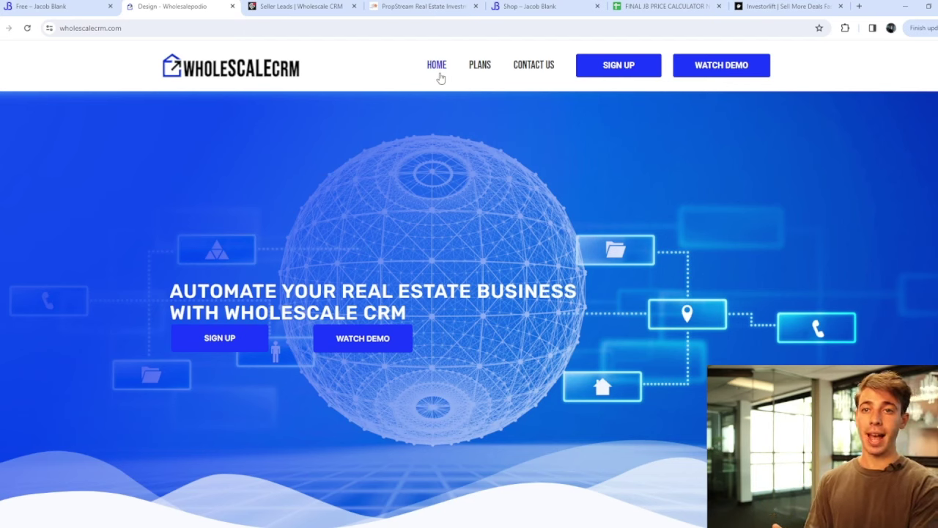
{"action": "left_click", "coordinate": [434, 8]}
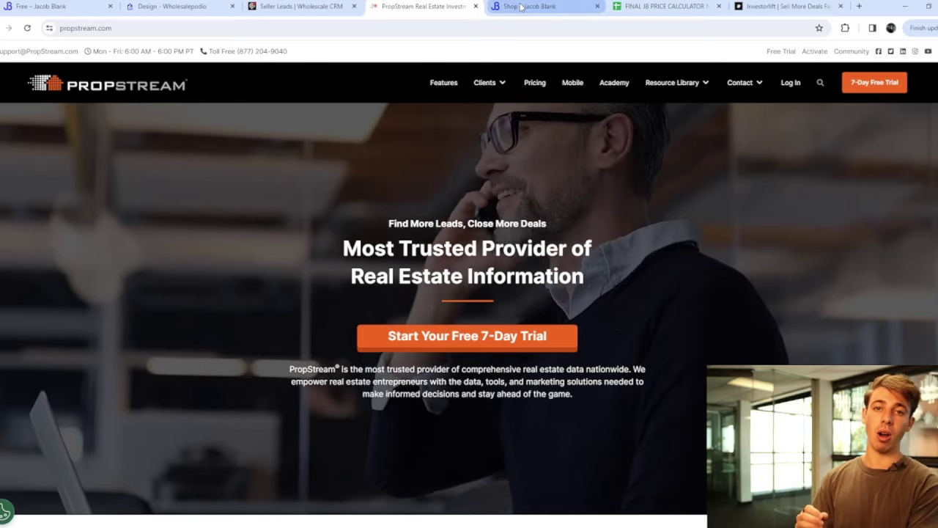
{"action": "left_click", "coordinate": [521, 6]}
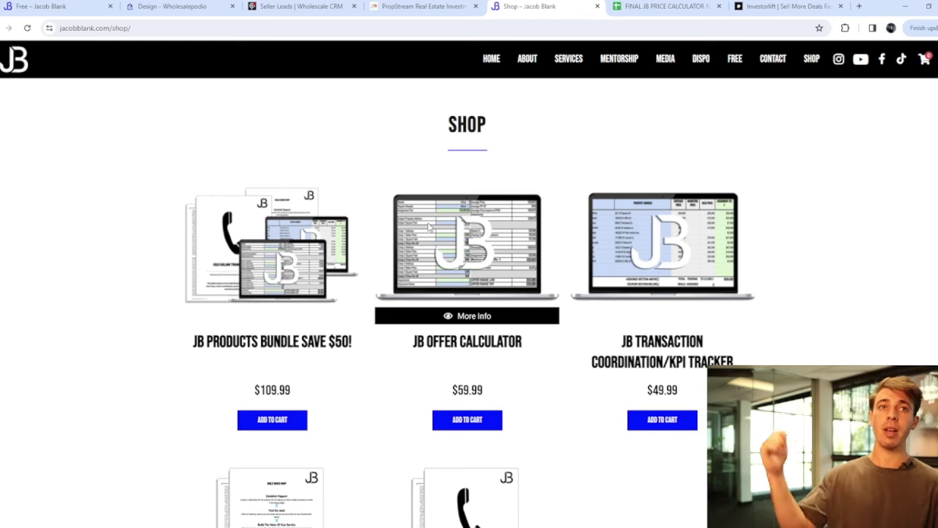
In the FINAL JB PRICE CALCULATOR NEW spreadsheet, inspect the Repairs Needed and Market choices and the Comp 2 Price Per SF formula
{"action": "left_click", "coordinate": [638, 8]}
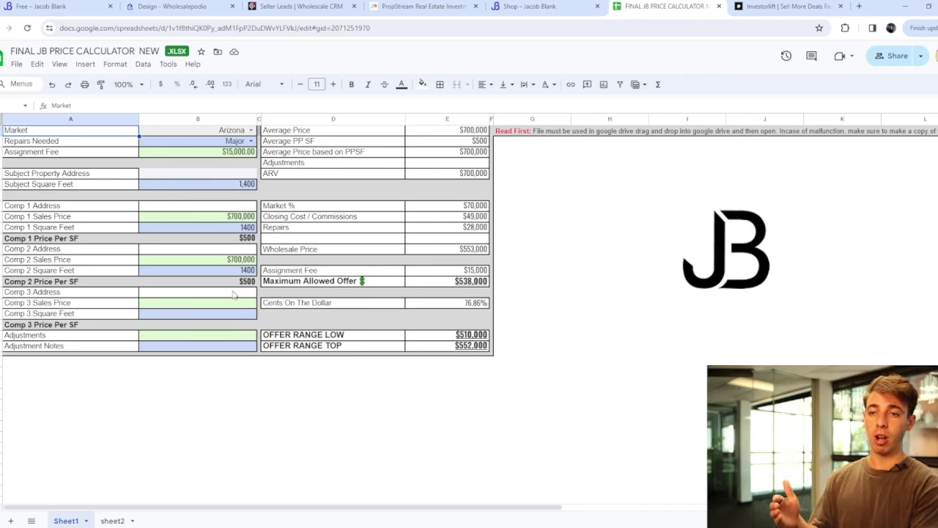
{"action": "left_click", "coordinate": [244, 142]}
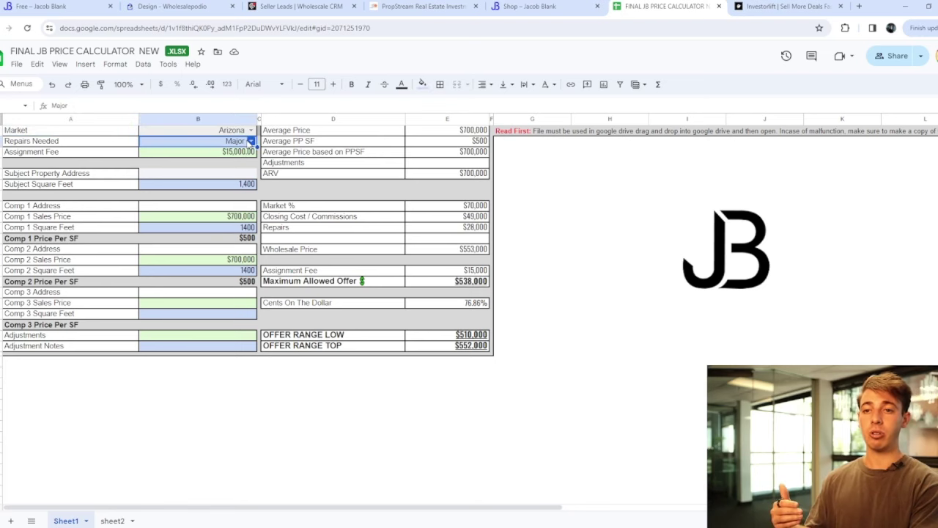
{"action": "left_click", "coordinate": [251, 140]}
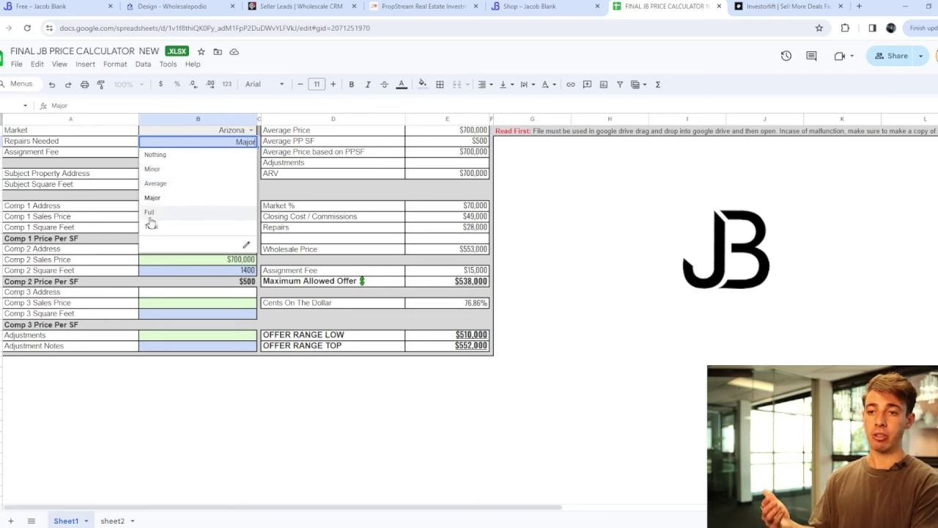
{"action": "left_click", "coordinate": [250, 131]}
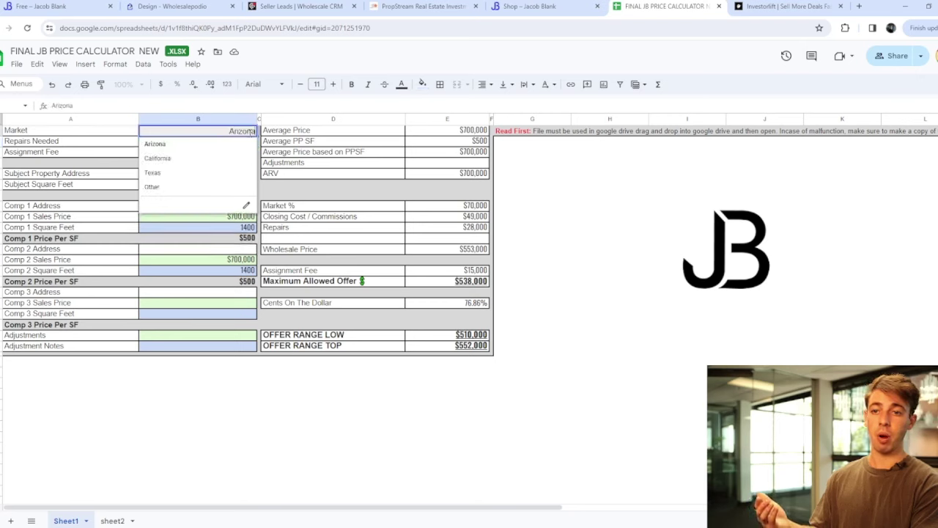
{"action": "left_click", "coordinate": [220, 282]}
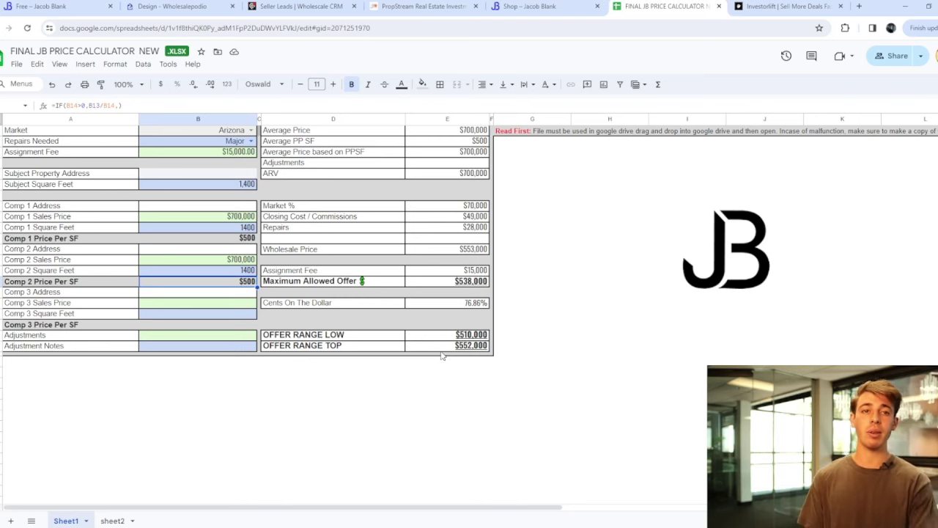
Revisit the JB shop page, and look through the Investorlift website's buyer statistics and platform features
{"action": "left_click", "coordinate": [543, 9]}
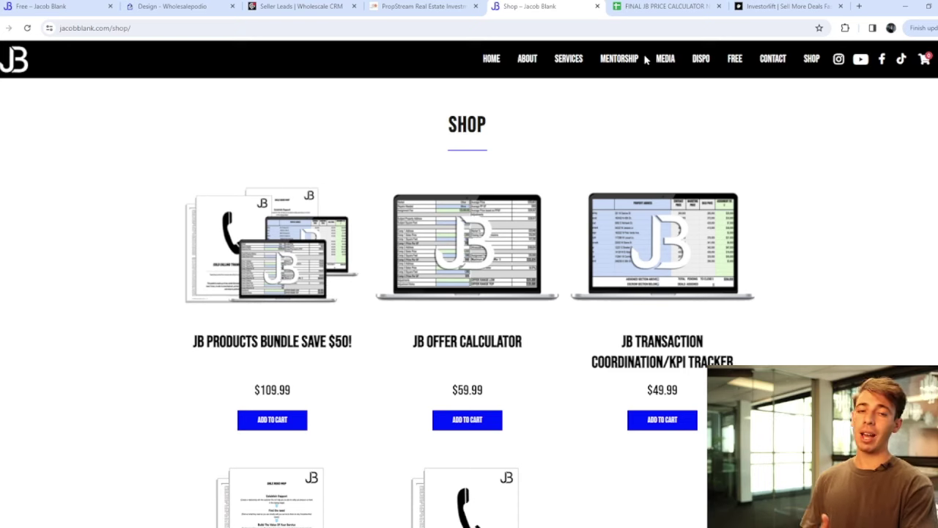
{"action": "left_click", "coordinate": [765, 15]}
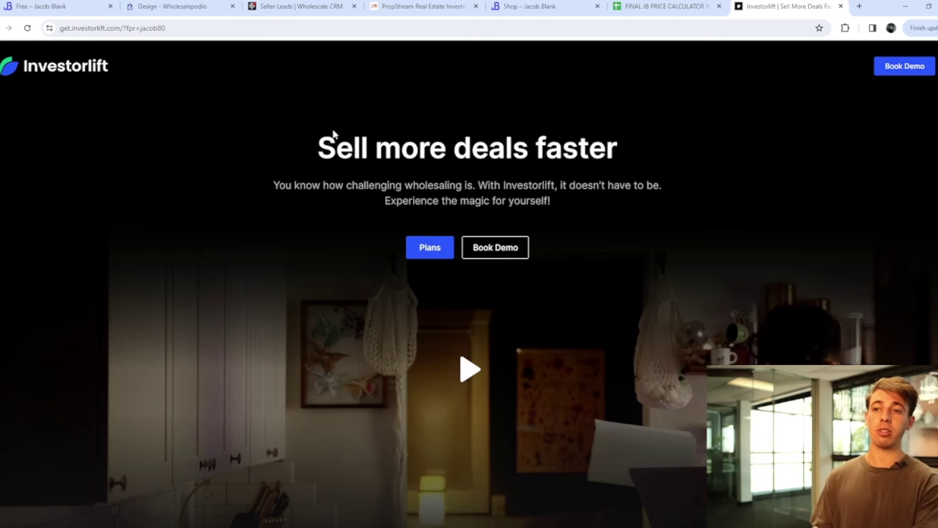
{"action": "scroll", "coordinate": [278, 171], "scroll_direction": "down", "scroll_amount": 7}
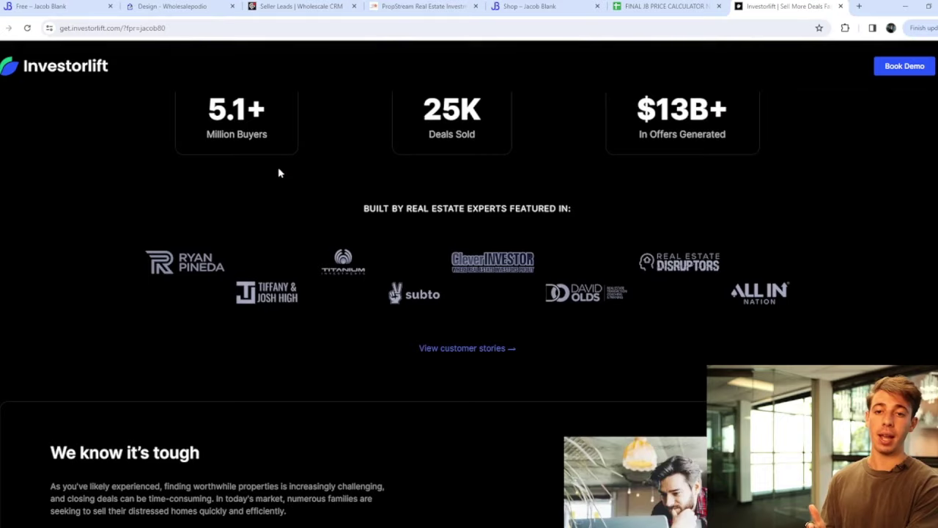
{"action": "scroll", "coordinate": [279, 172], "scroll_direction": "down", "scroll_amount": 8}
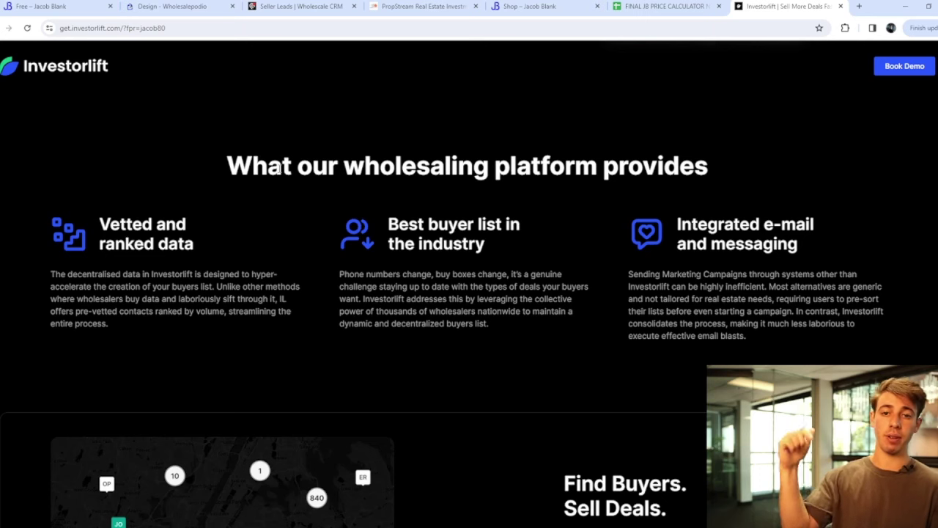
{"action": "scroll", "coordinate": [317, 218], "scroll_direction": "up", "scroll_amount": 6}
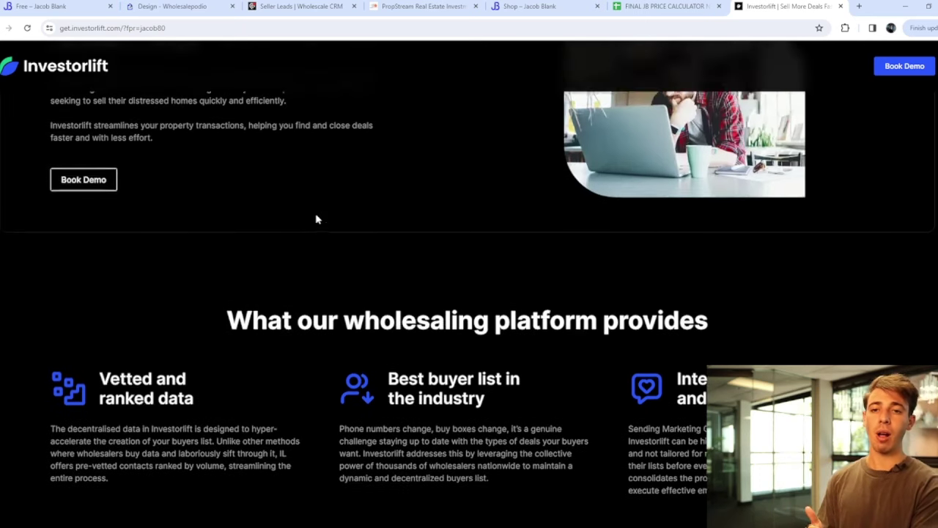